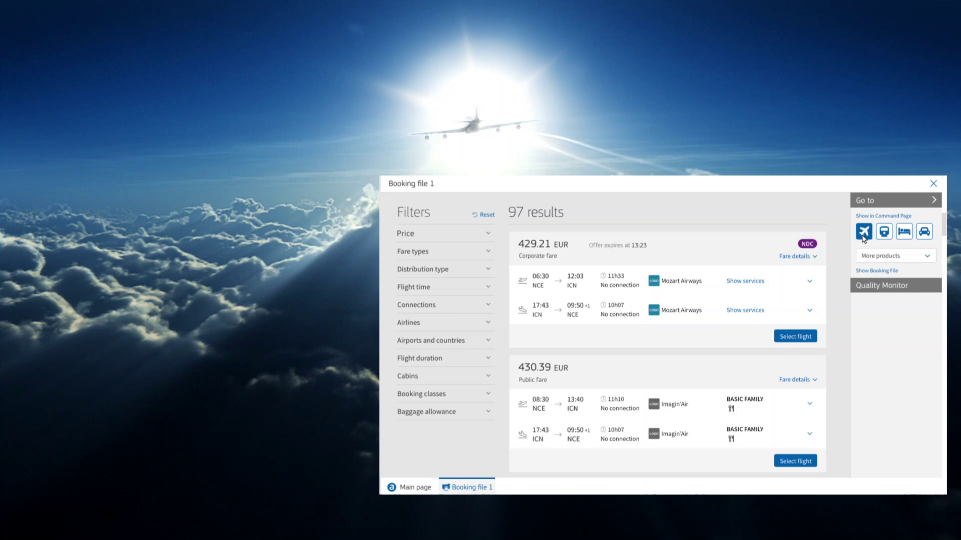
Step: Sign in to cytric Travel & Expense with the user name
scroll(906, 358, "down", 6)
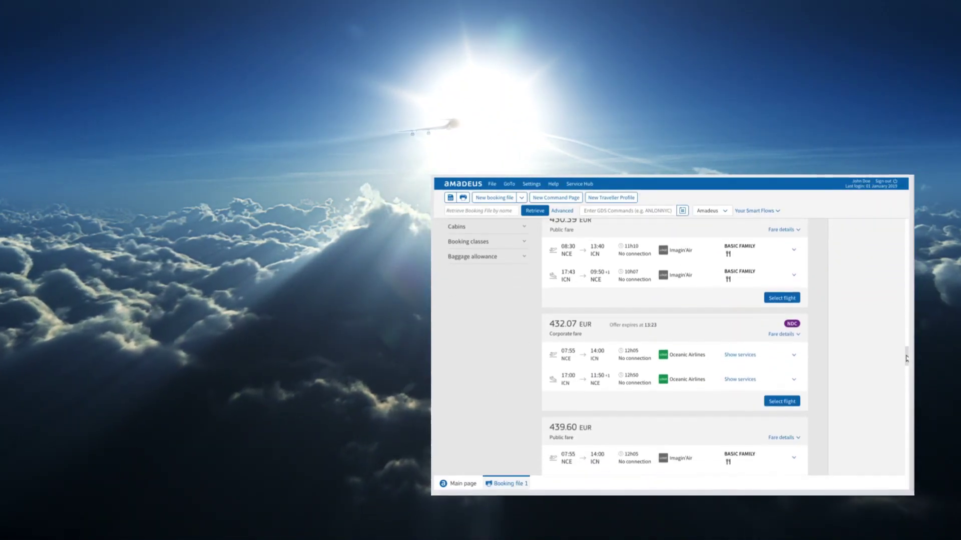
left_click_drag(907, 359, 907, 264)
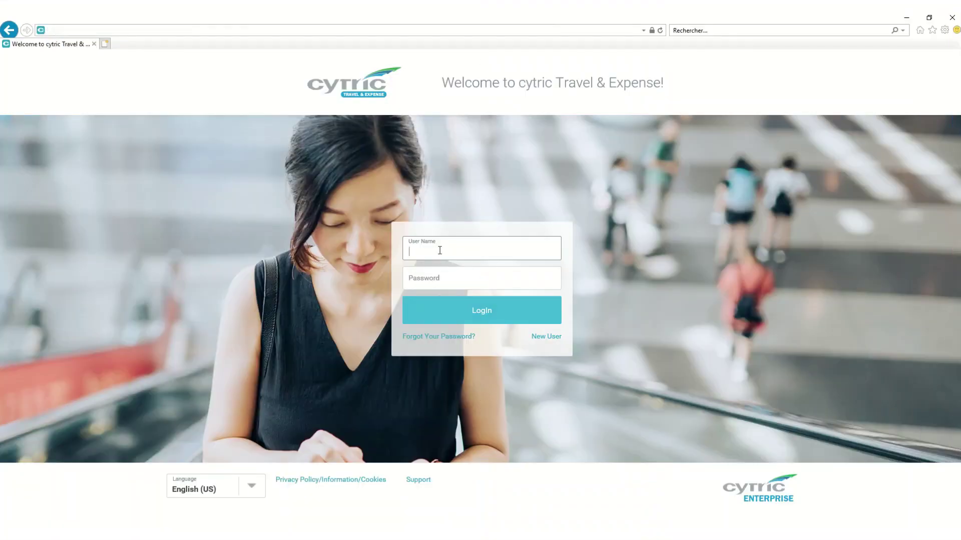
left_click(439, 250)
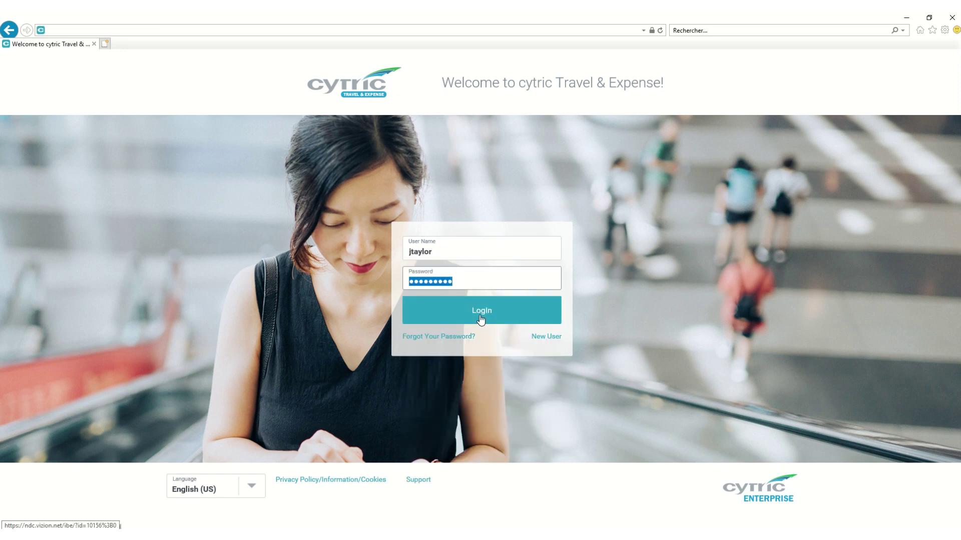
left_click(481, 315)
Step: Enter a round trip Heathrow (LHR) to Dallas/Ft Worth (DFW), 28 Jul to 1 Aug 2020
left_click(206, 179)
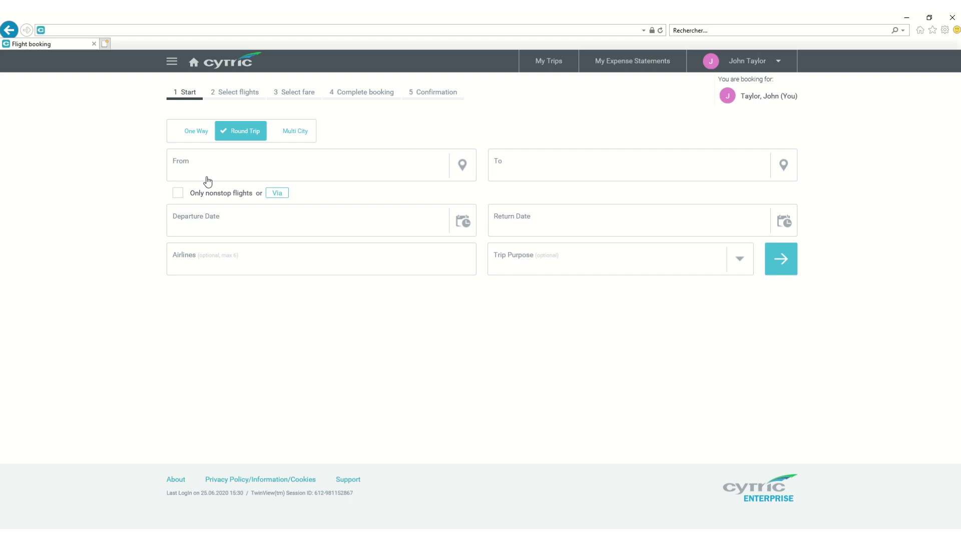
type("london")
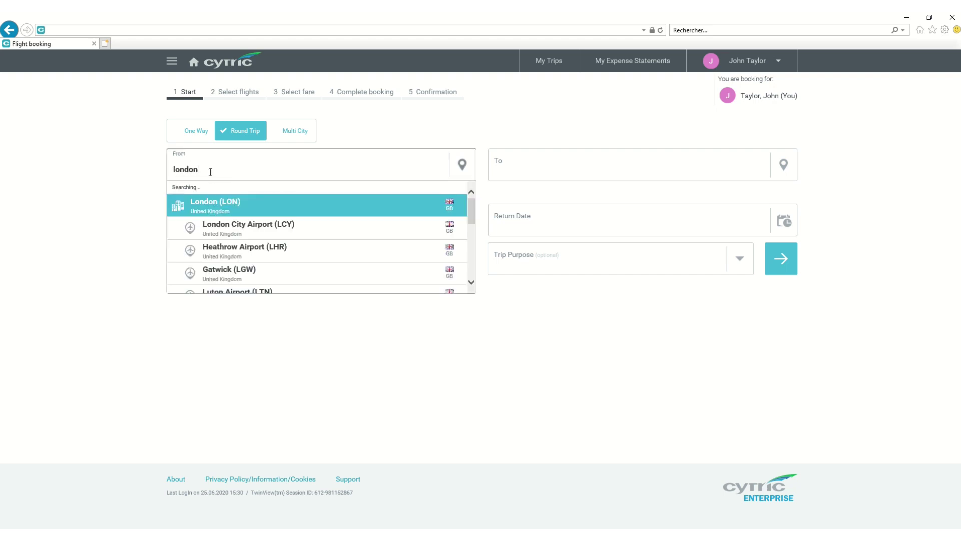
left_click(224, 238)
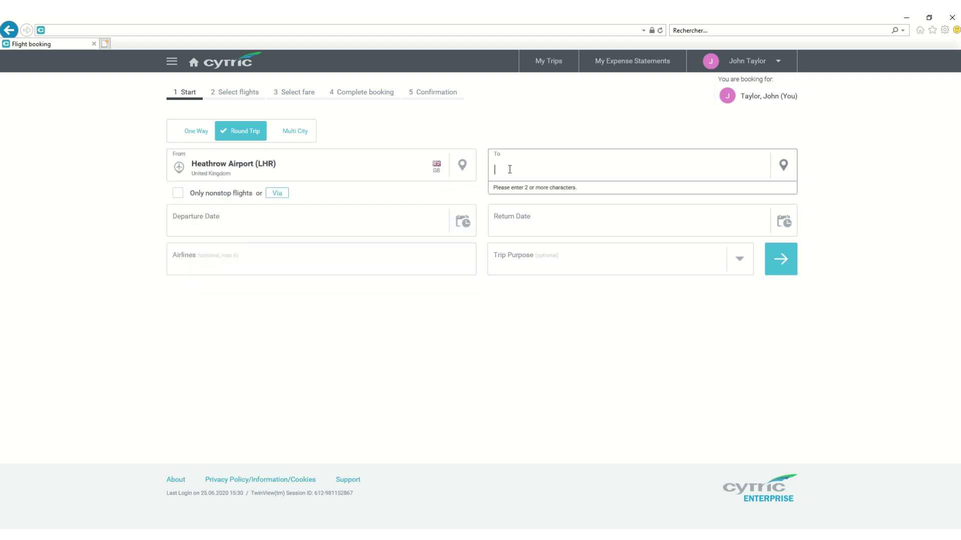
type("dallas")
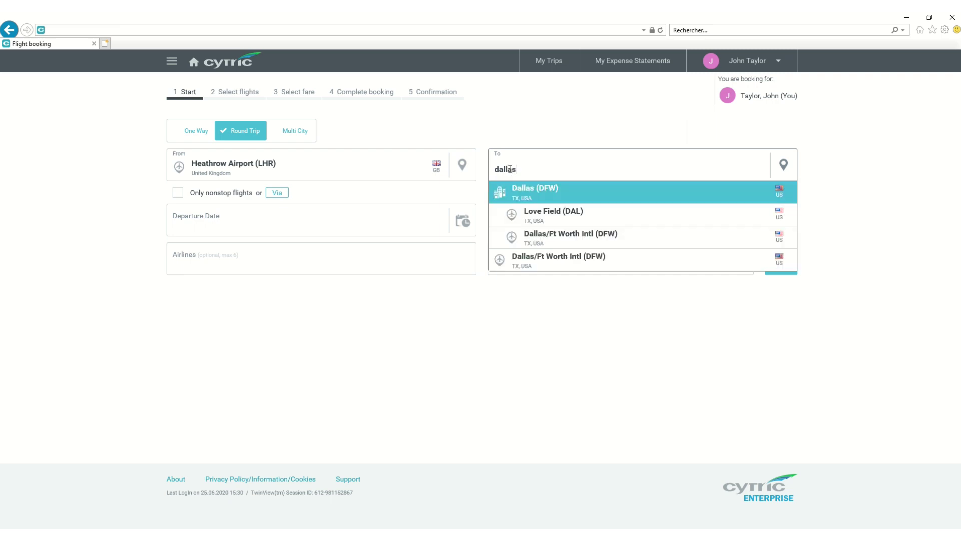
left_click(549, 238)
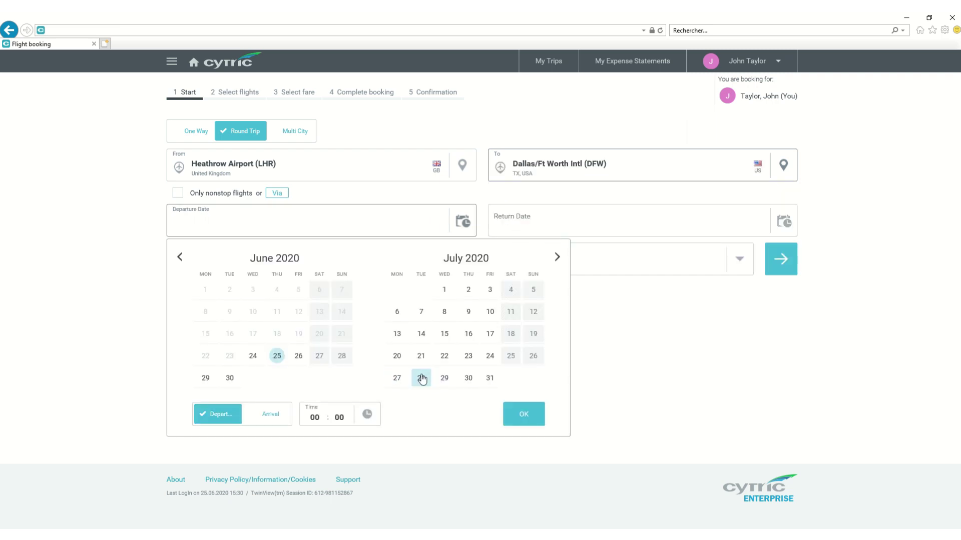
left_click(520, 415)
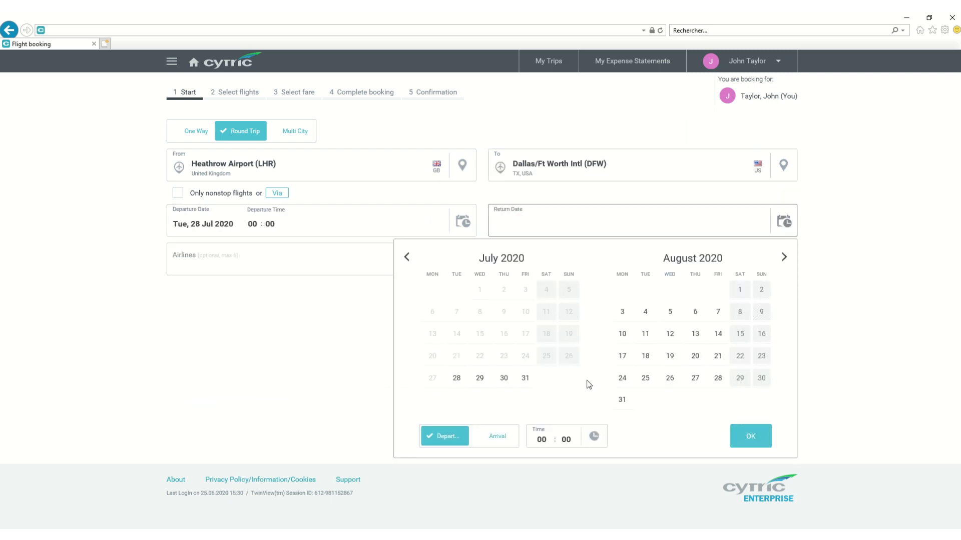
left_click(743, 439)
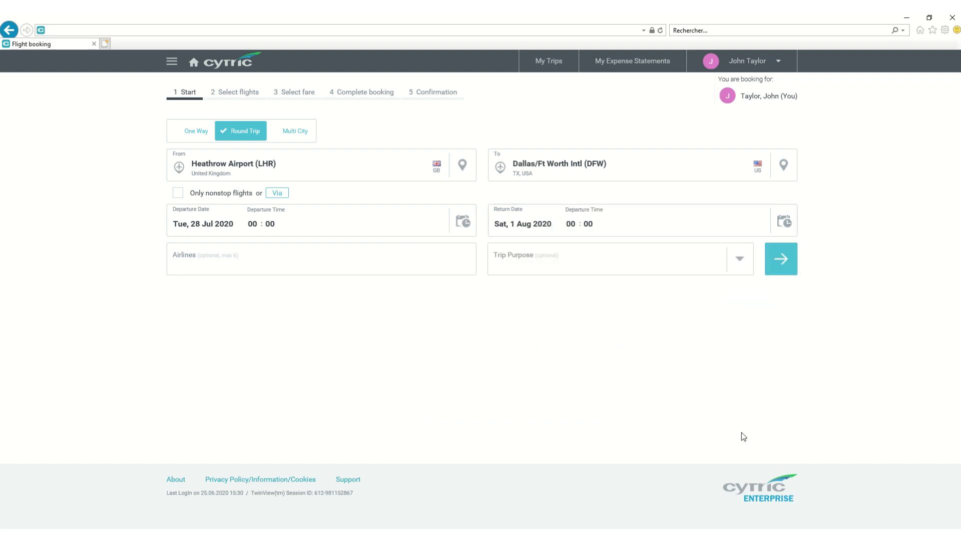
Step: Search the flights and review total trip prices and fares for nonstop American Airlines 21
left_click(779, 260)
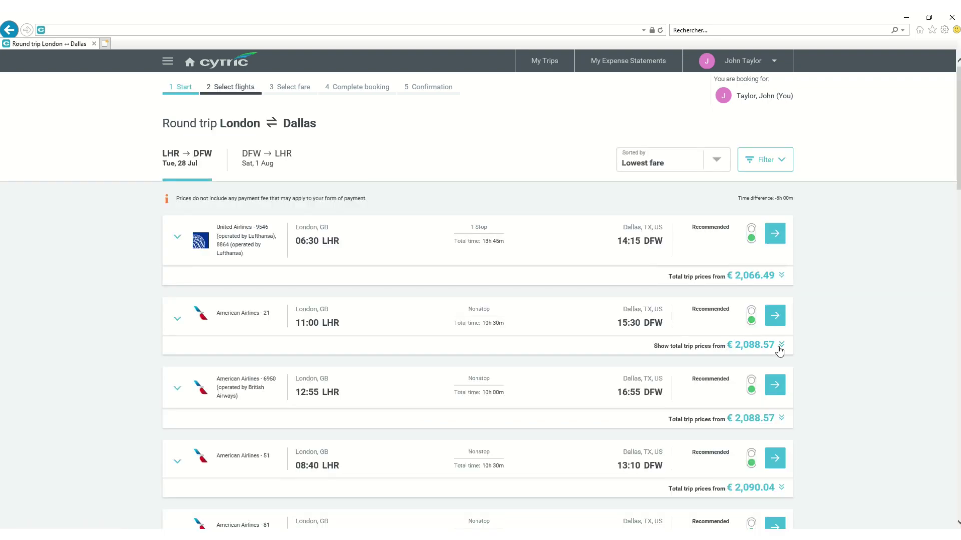
left_click(780, 347)
scroll(526, 386, "down", 3)
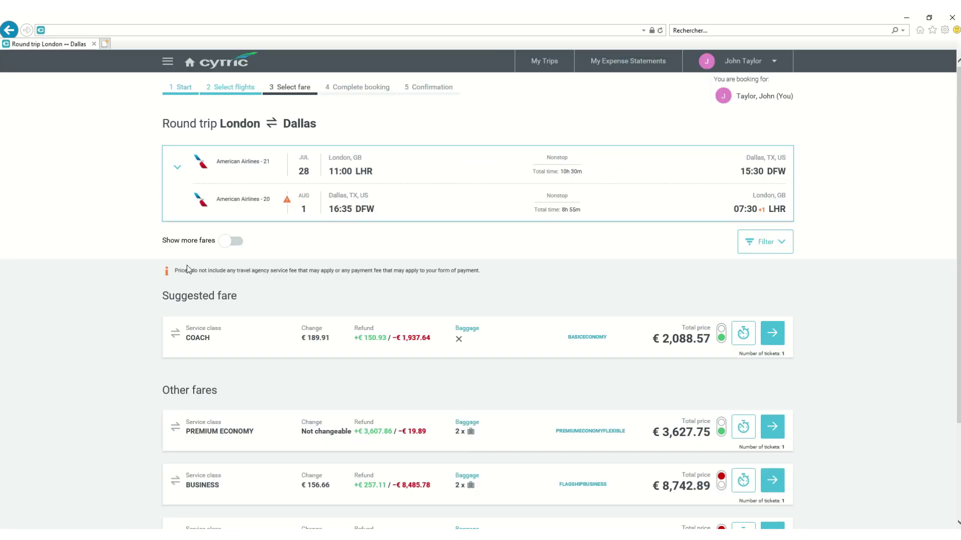
scroll(280, 317, "down", 6)
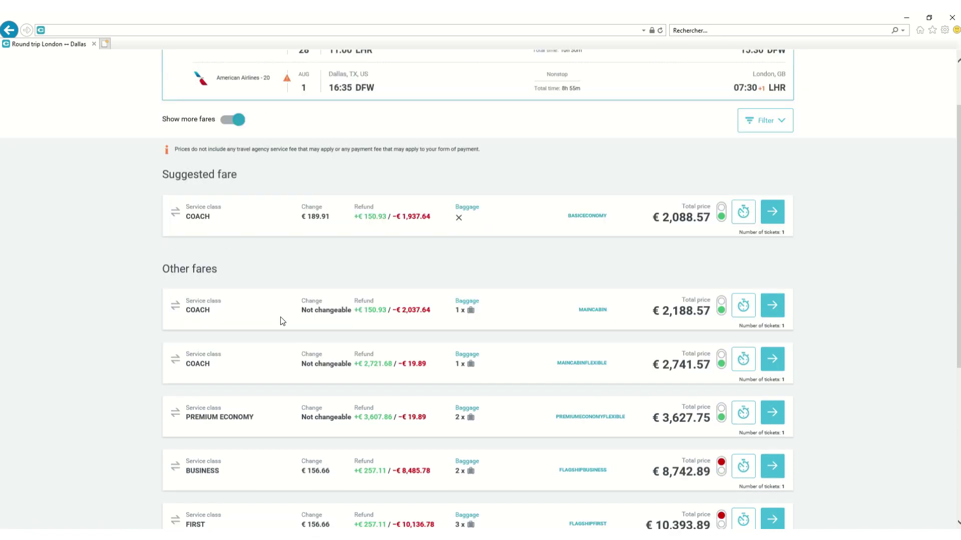
scroll(280, 317, "up", 4)
scroll(280, 317, "up", 2)
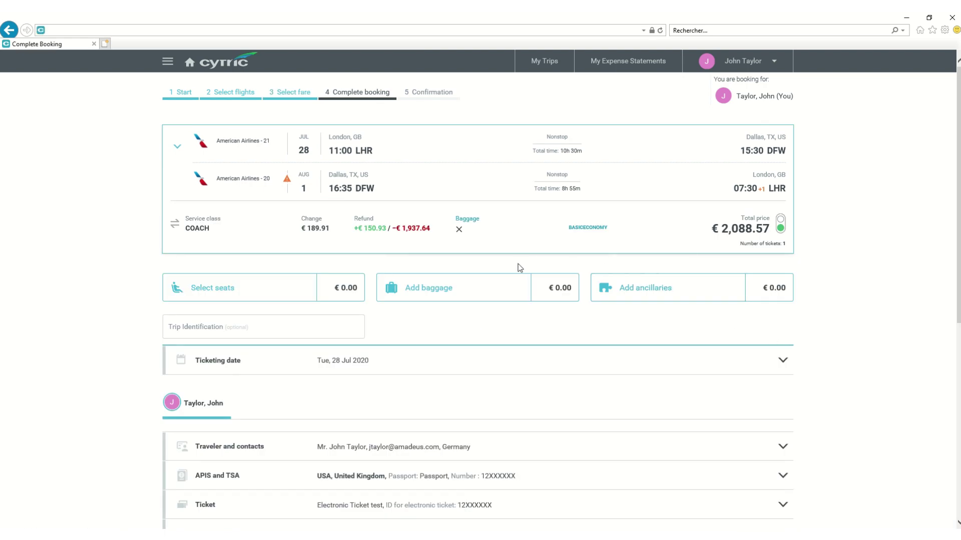
Step: Complete the AA 21/20 booking at €2,088.57 and review the confirmation with its booking code
scroll(518, 265, "down", 7)
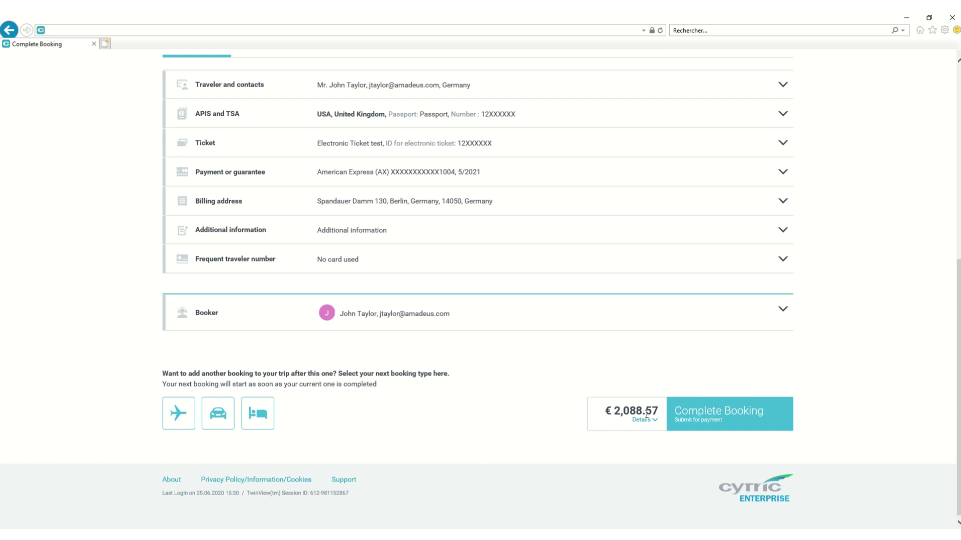
left_click(719, 413)
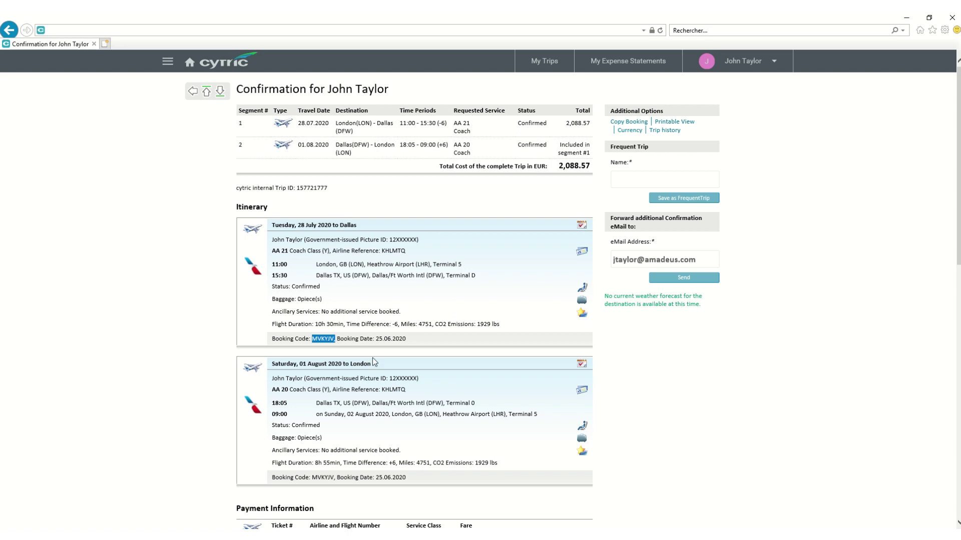
scroll(373, 358, "down", 4)
scroll(372, 359, "down", 7)
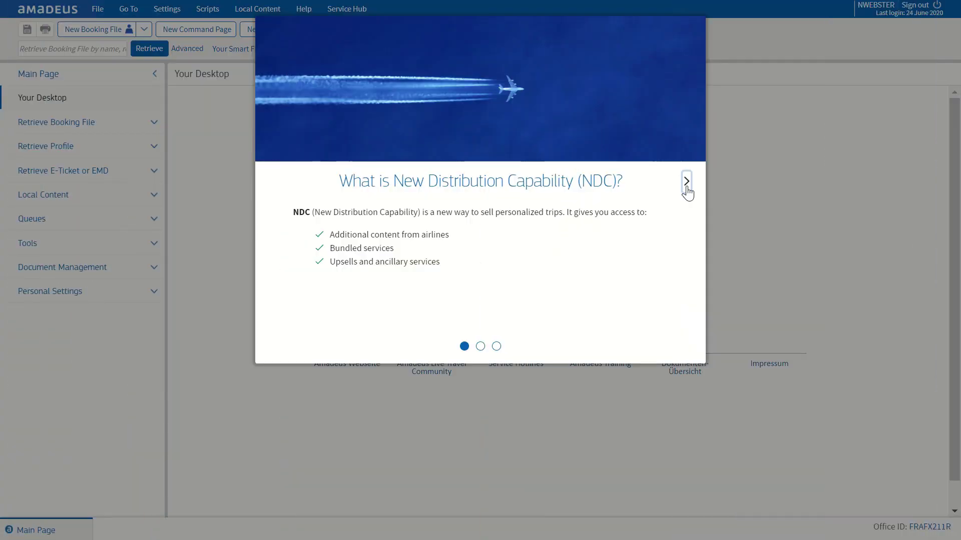
Step: Step through the NDC introduction slides and close them
left_click(686, 183)
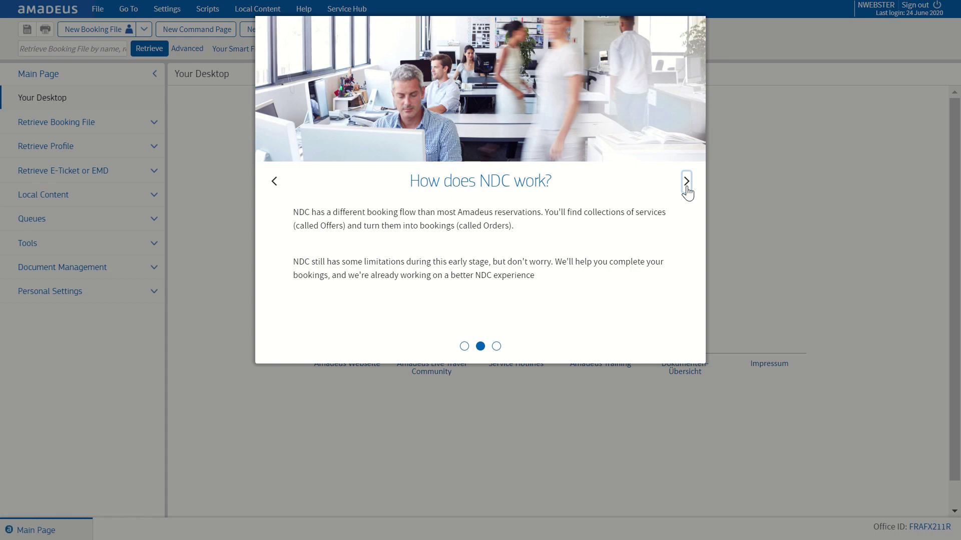
left_click(687, 182)
left_click(476, 290)
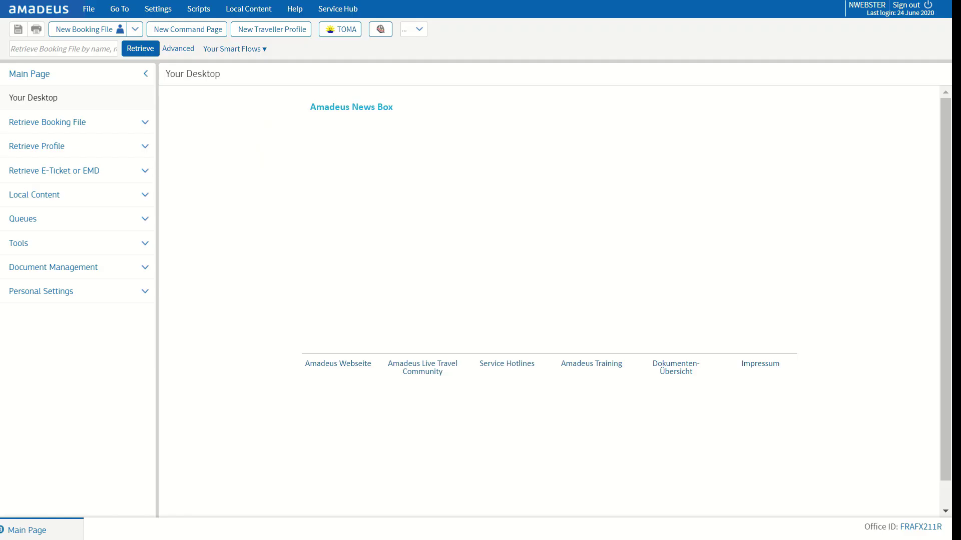
Step: Retrieve the booking file by its record locator and review the AA21/AA20 segments
left_click(69, 49)
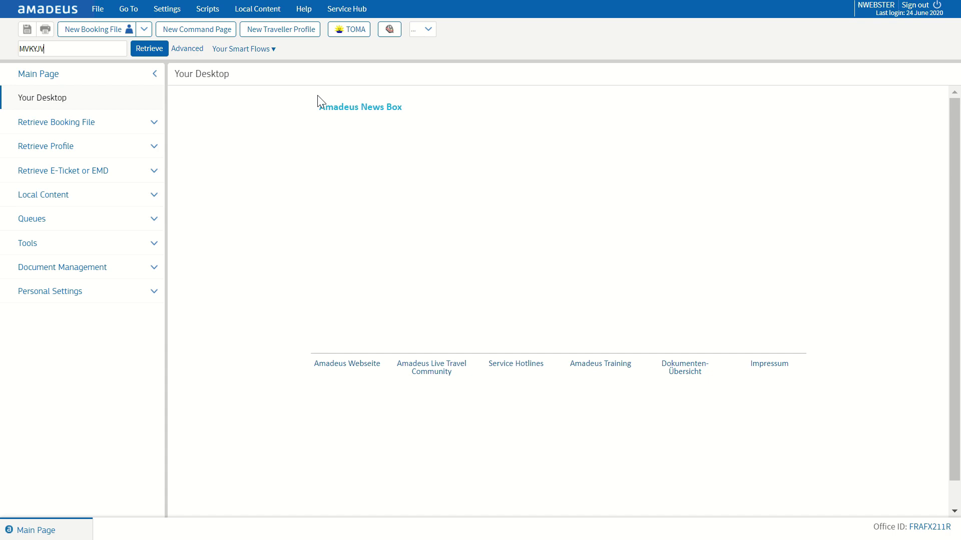
left_click(141, 53)
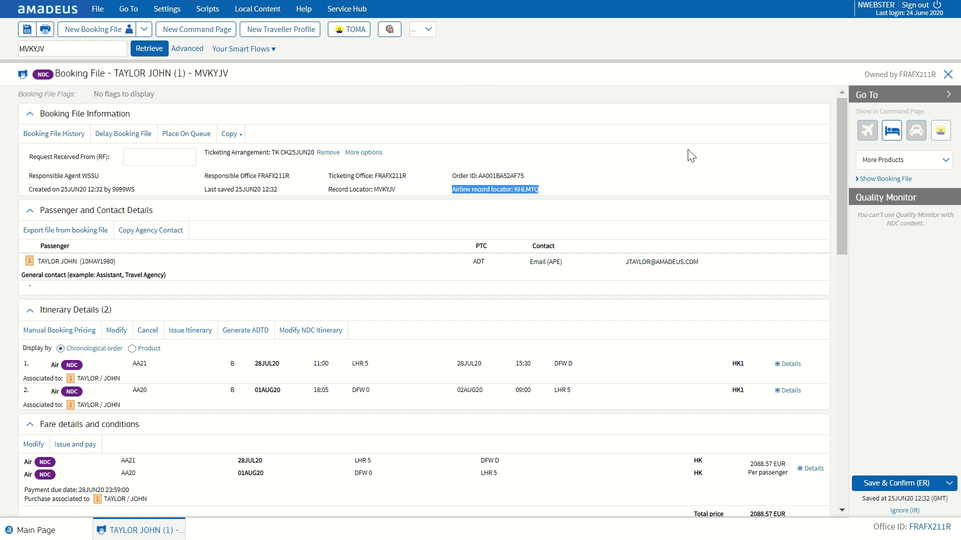
scroll(677, 157, "down", 3)
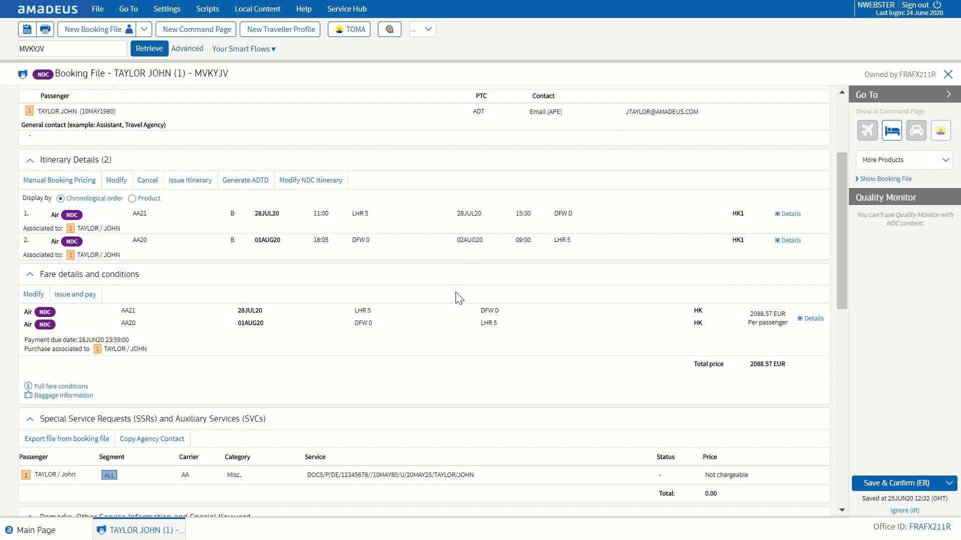
scroll(431, 327, "down", 2)
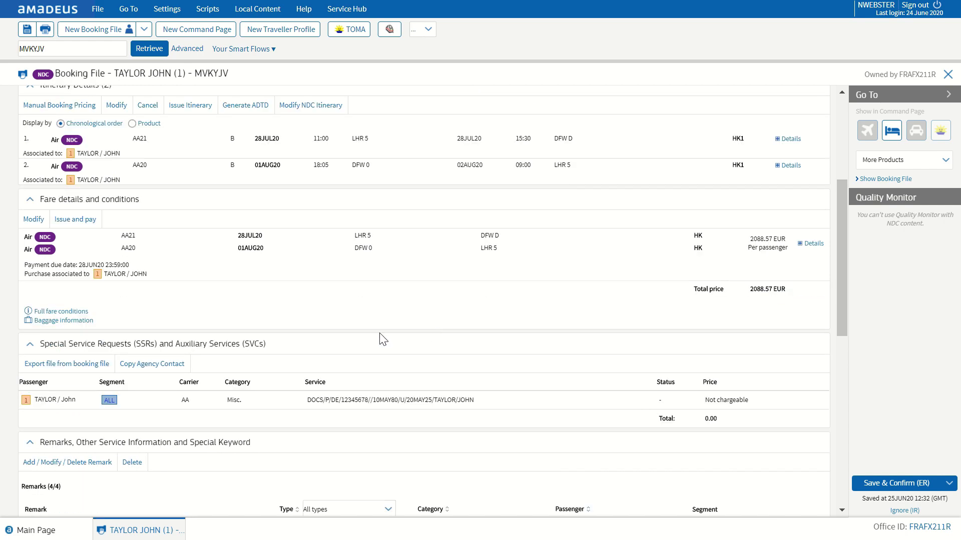
left_click(70, 311)
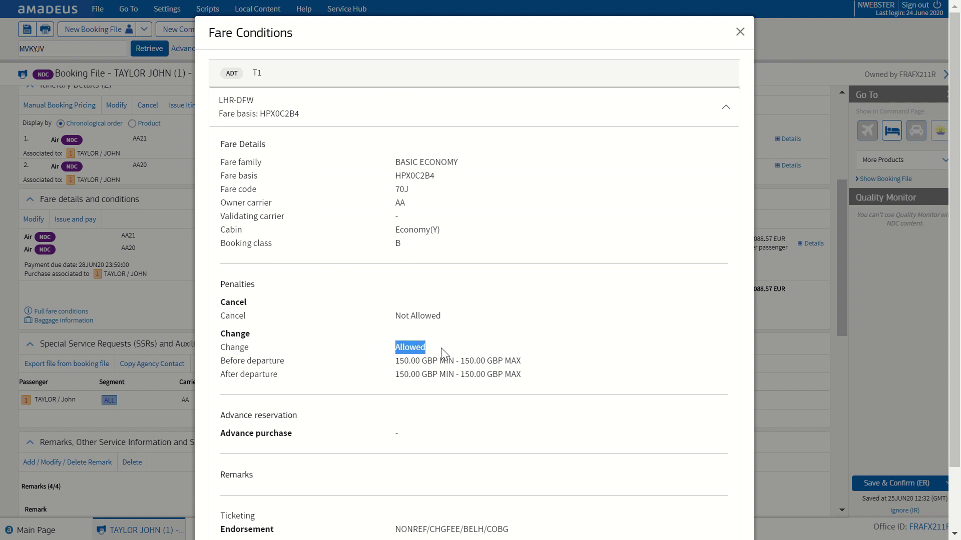
left_click(652, 115)
left_click(746, 33)
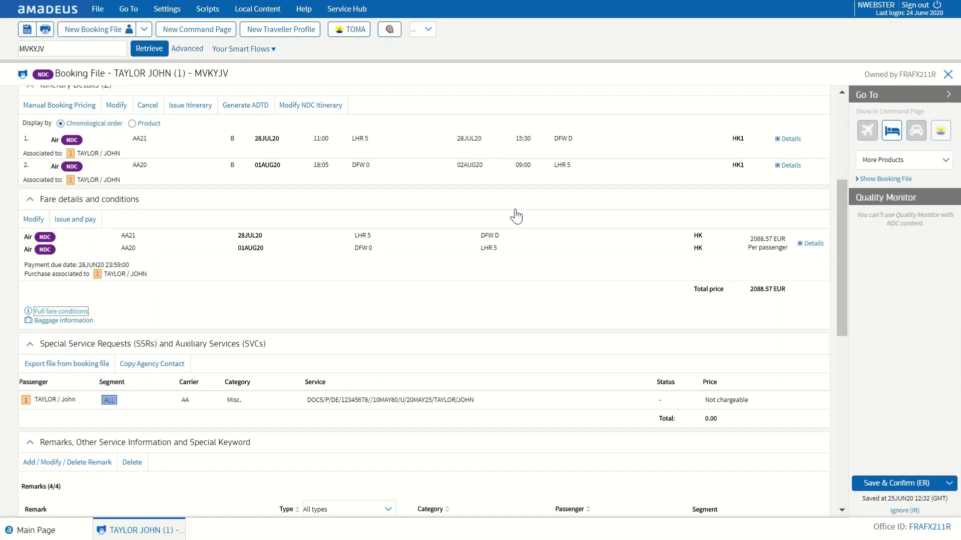
scroll(435, 293, "down", 10)
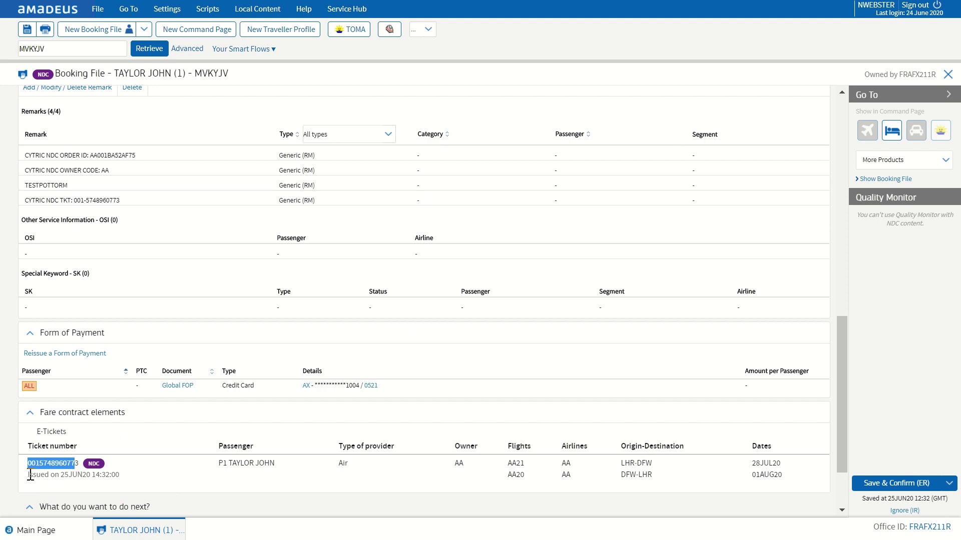
scroll(299, 427, "up", 13)
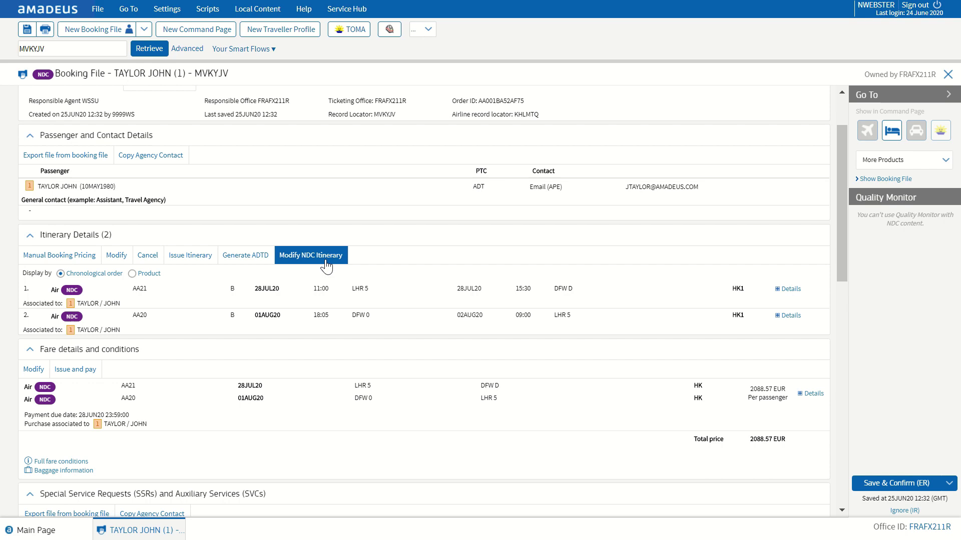
Step: Change return flight AA20 to depart 08AUG2020 and arrive 09AUG2020, then reprice
left_click(325, 259)
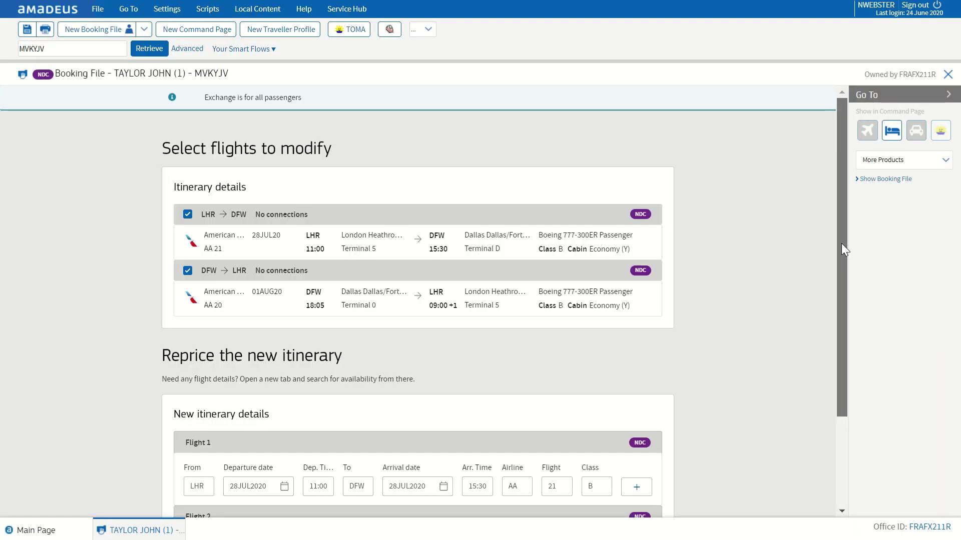
left_click_drag(841, 244, 851, 341)
left_click(284, 442)
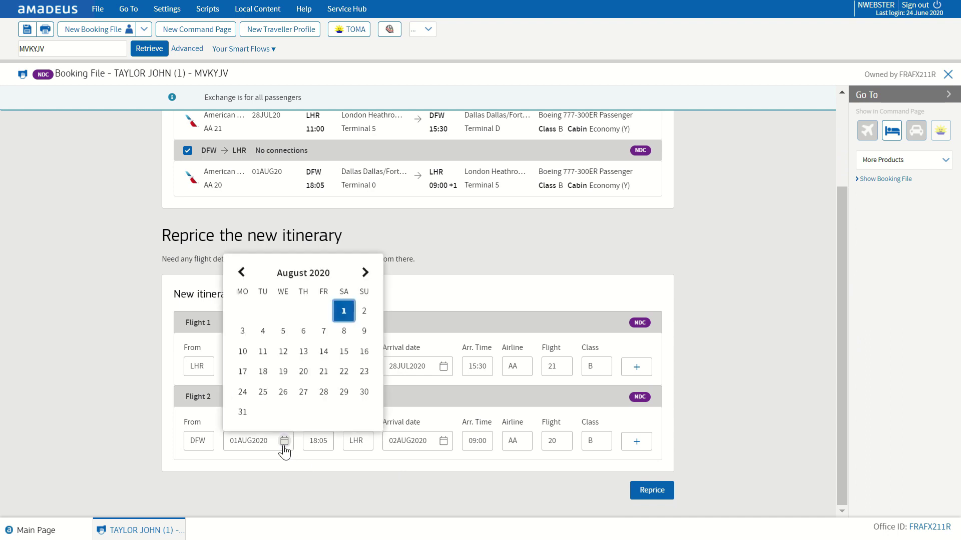
left_click(344, 332)
left_click(444, 441)
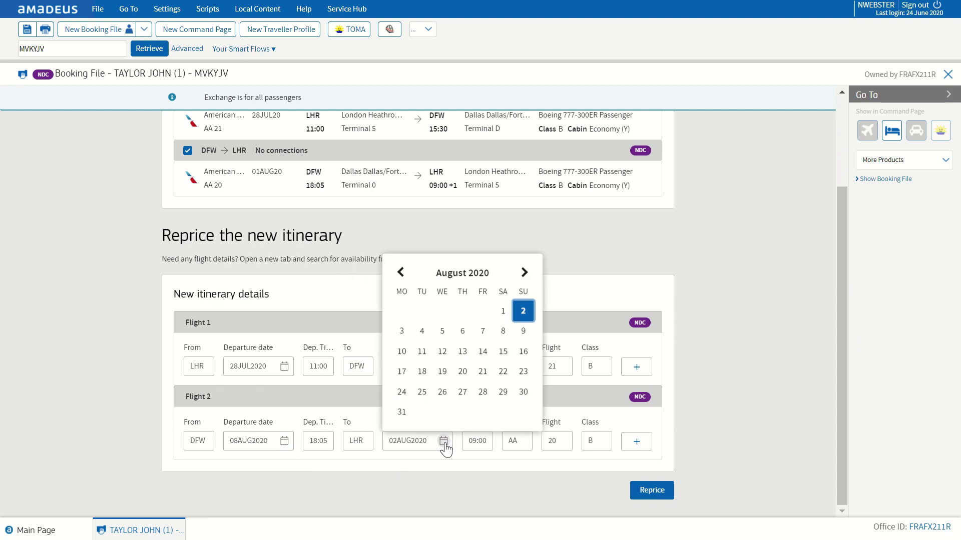
left_click(523, 331)
left_click(649, 493)
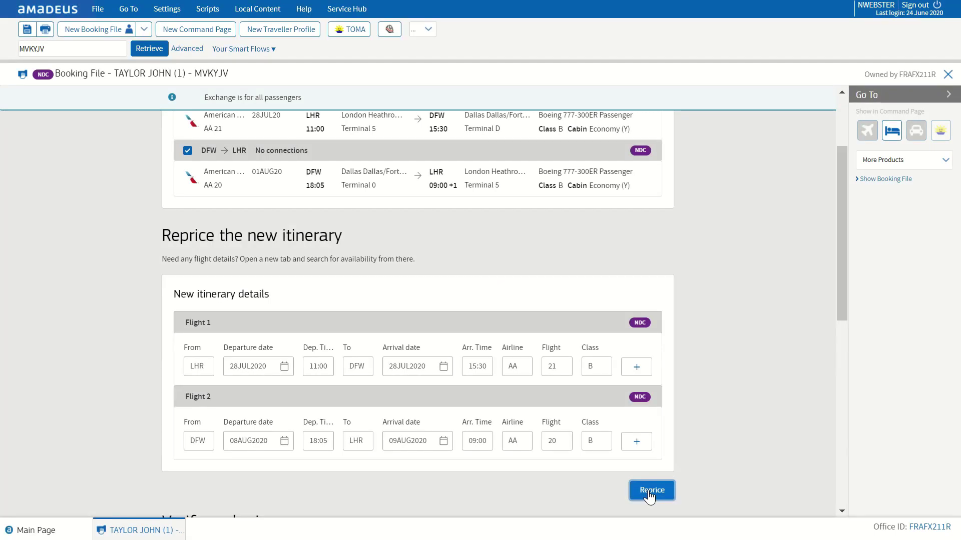
Step: Reissue the tickets for the new itinerary, paying the 166.00 EUR difference
left_click_drag(841, 225, 873, 417)
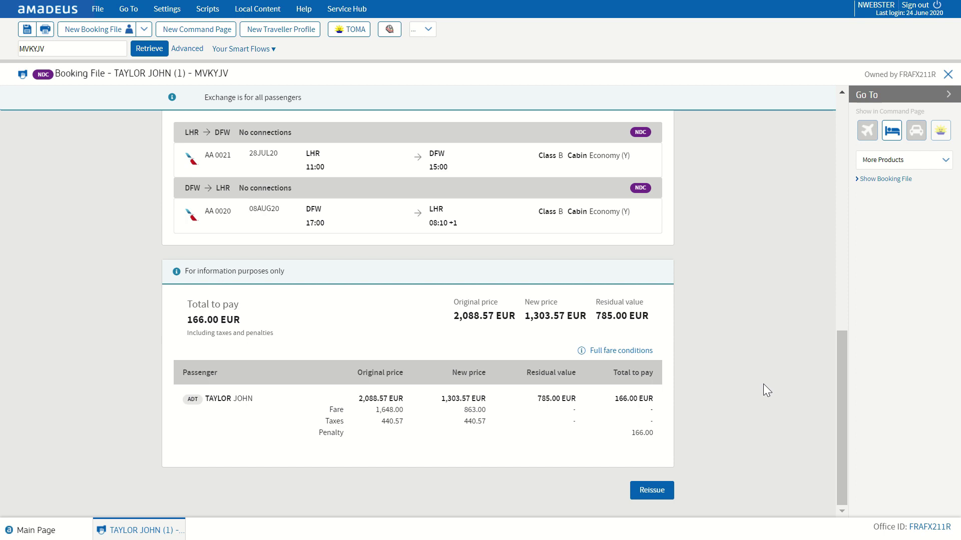
left_click(652, 490)
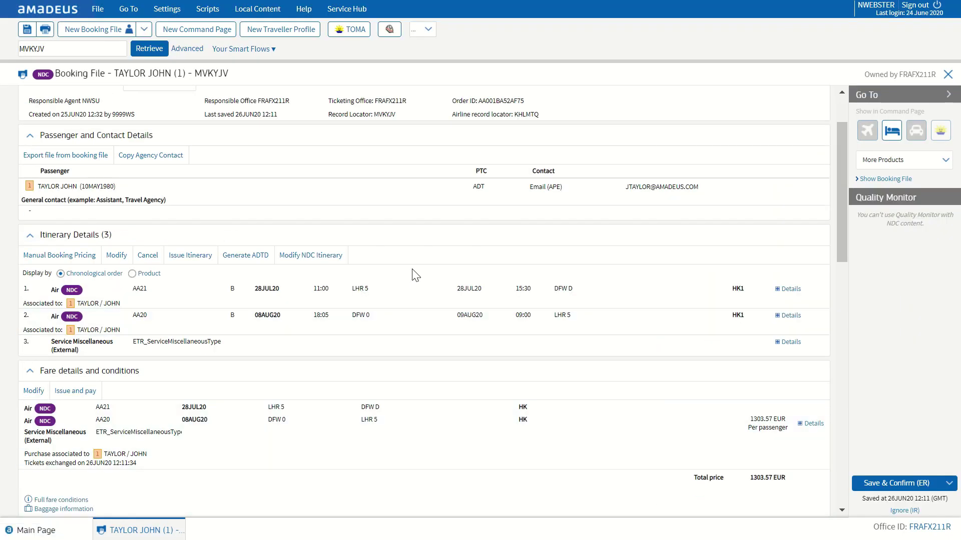
Step: Scroll through the refreshed booking file to check the 08AUG20 return and 1303.57 EUR fare
left_click_drag(845, 182, 850, 415)
Step: Open the Add Seats seat map for the DFW-LHR 08AUG20 segment
left_click_drag(845, 181, 833, 414)
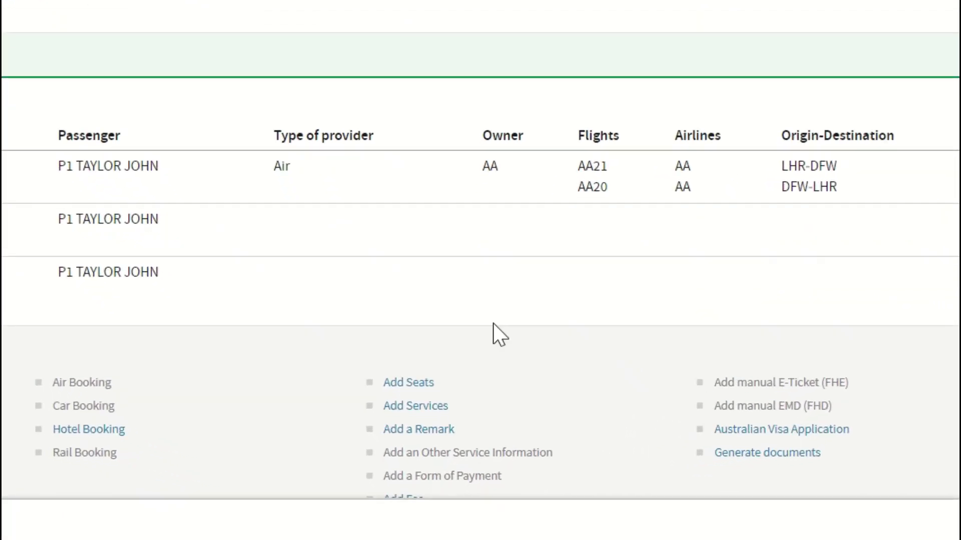
left_click(404, 315)
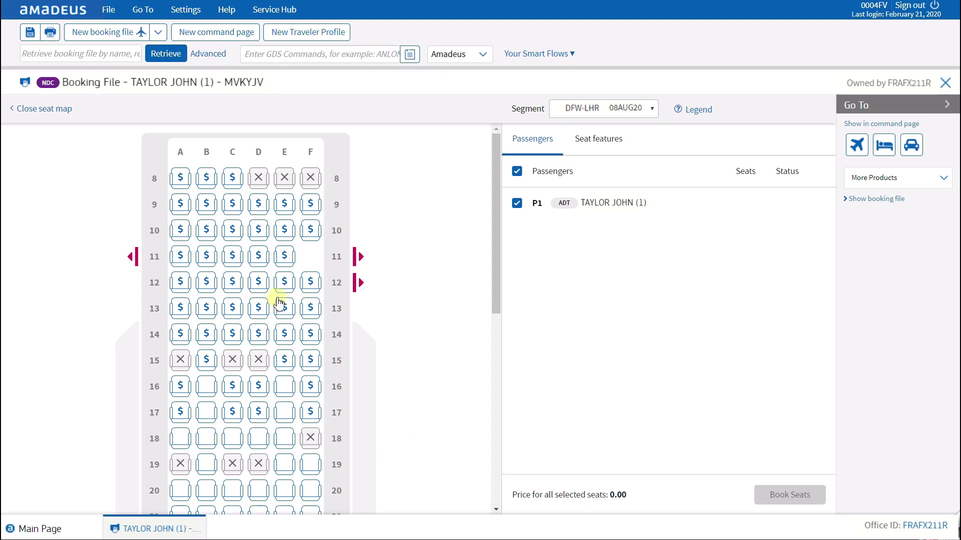
mouse_move(287, 284)
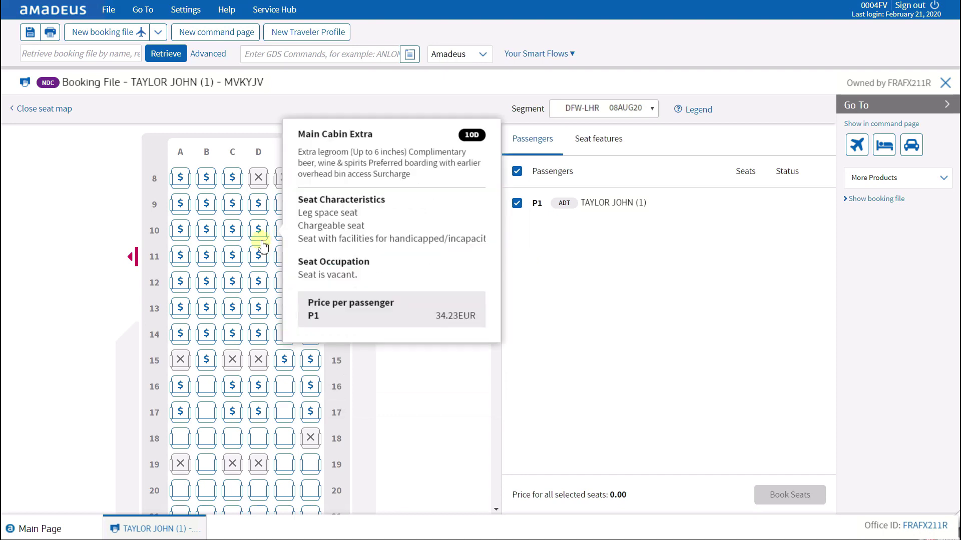
mouse_move(259, 184)
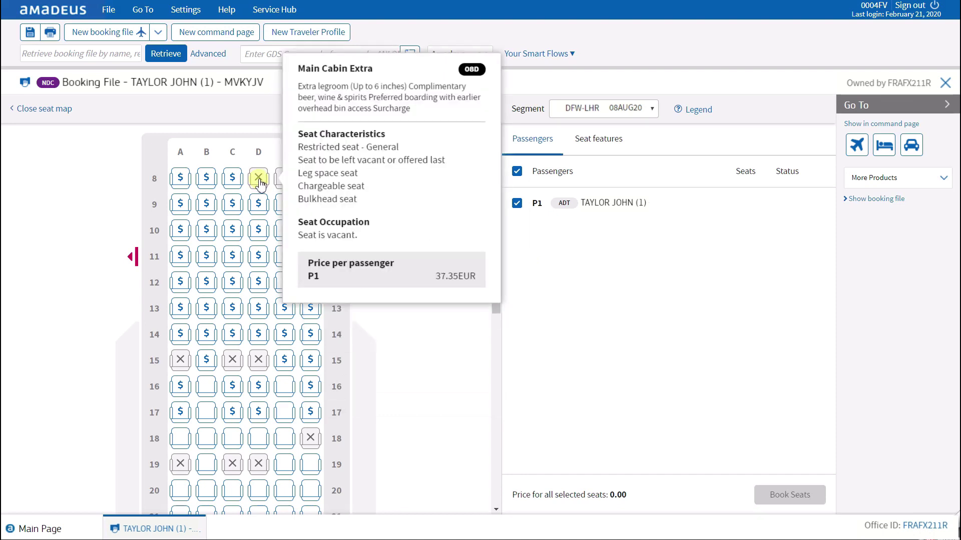
mouse_move(212, 421)
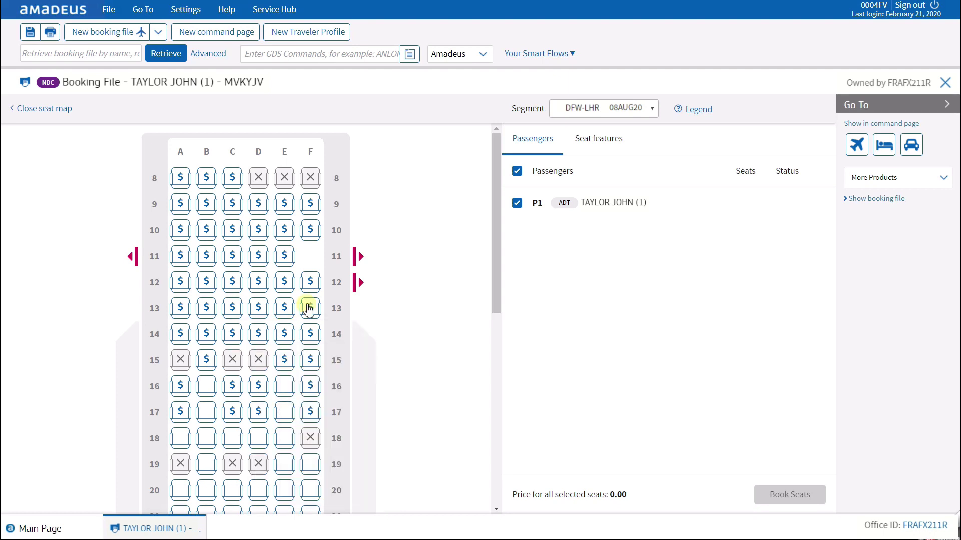
Step: Book seat 12F on the DFW-LHR flight, then close the seat map
mouse_move(311, 307)
left_click(315, 284)
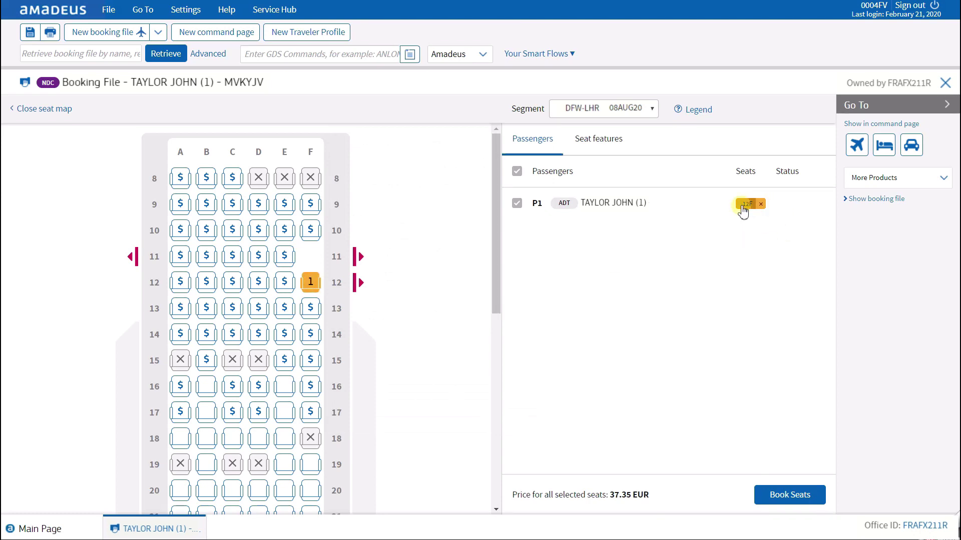
left_click(789, 497)
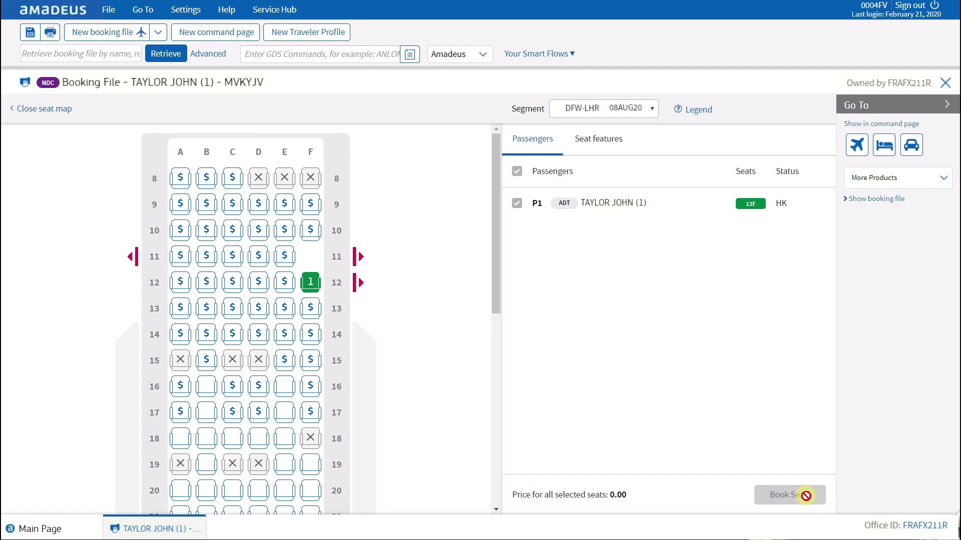
left_click(28, 109)
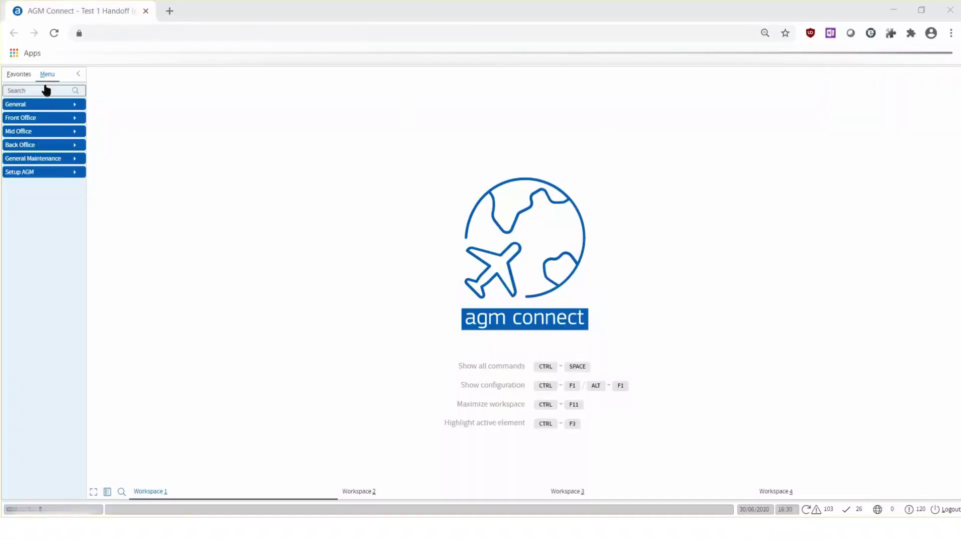
Step: Find and open Dossier management through the command search
key("ctrl+space")
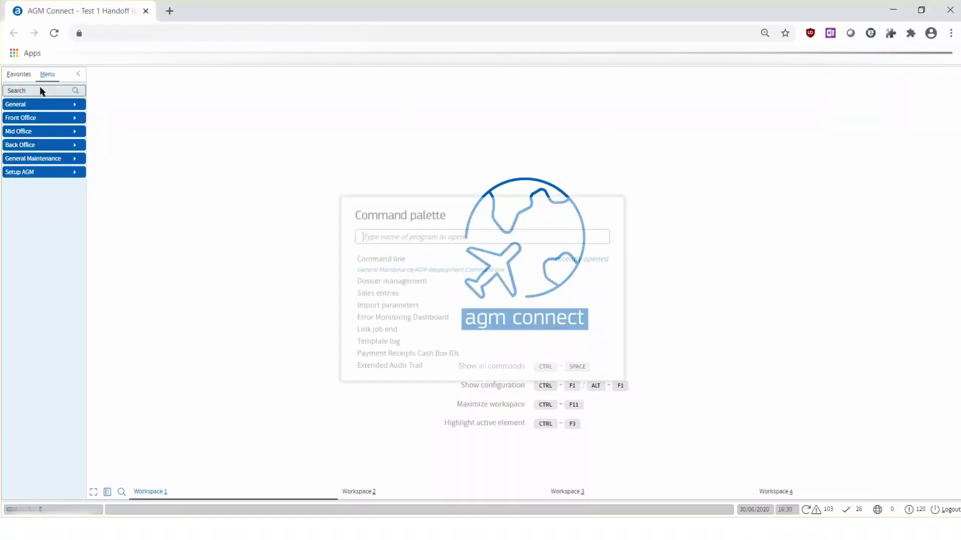
type("dossier")
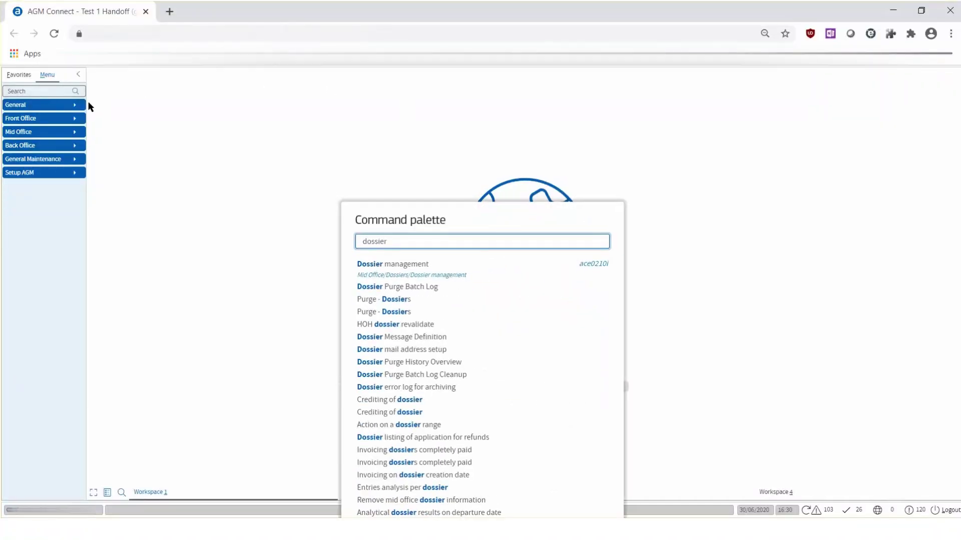
left_click(370, 270)
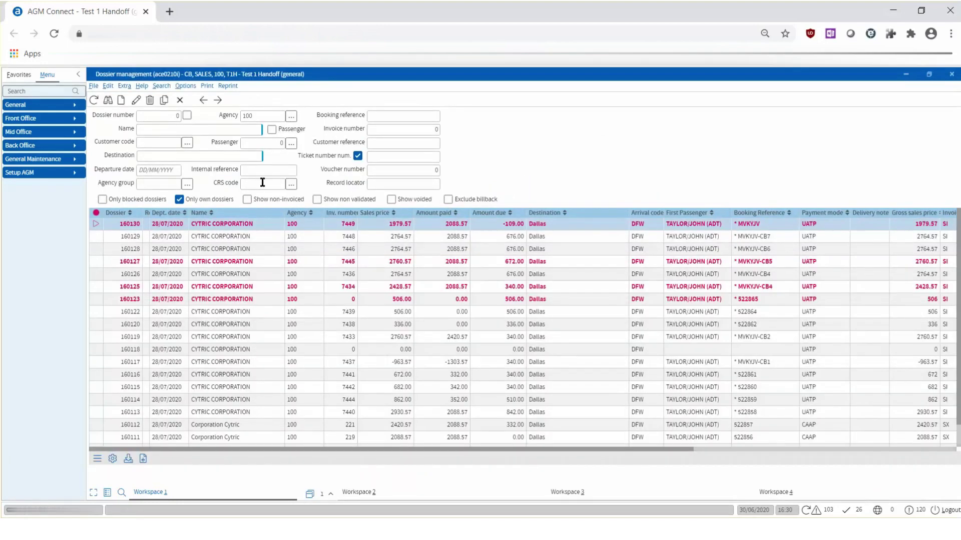
Step: Filter dossiers by CRS code AIR and the pasted record locator, then refresh the list
left_click(260, 182)
type("AIR")
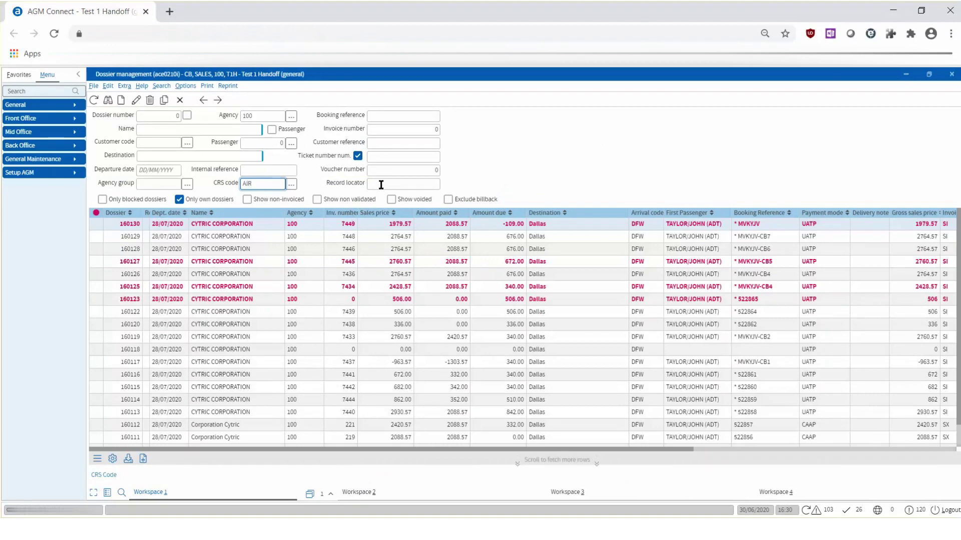
left_click(376, 185)
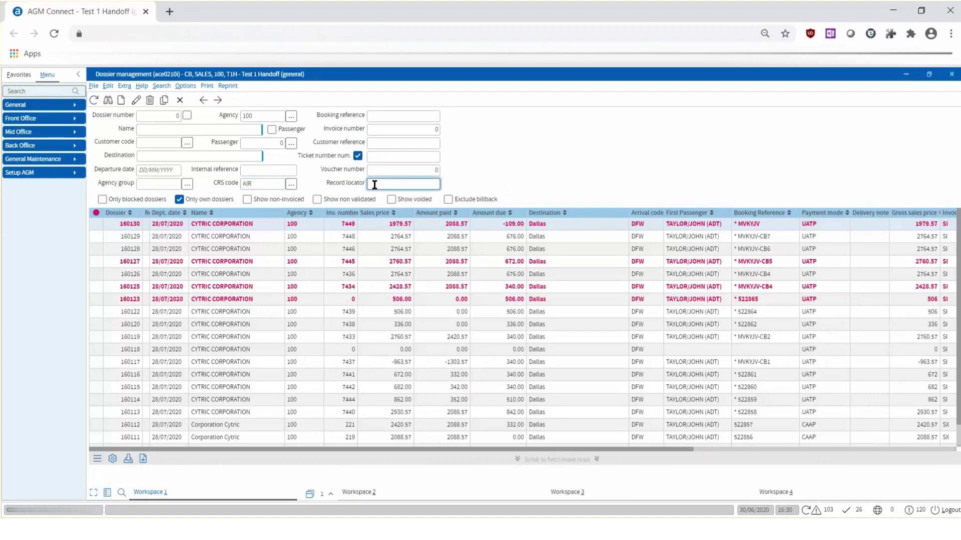
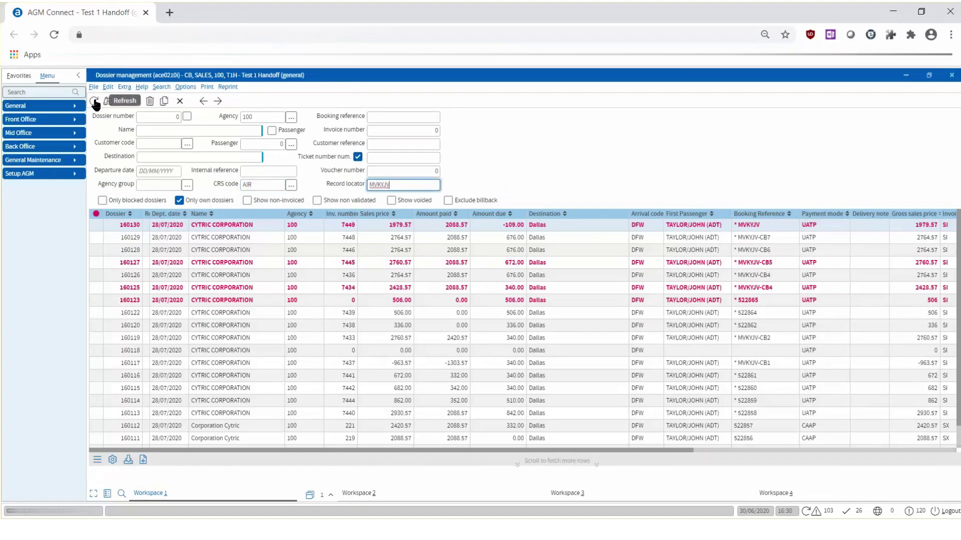
left_click(94, 101)
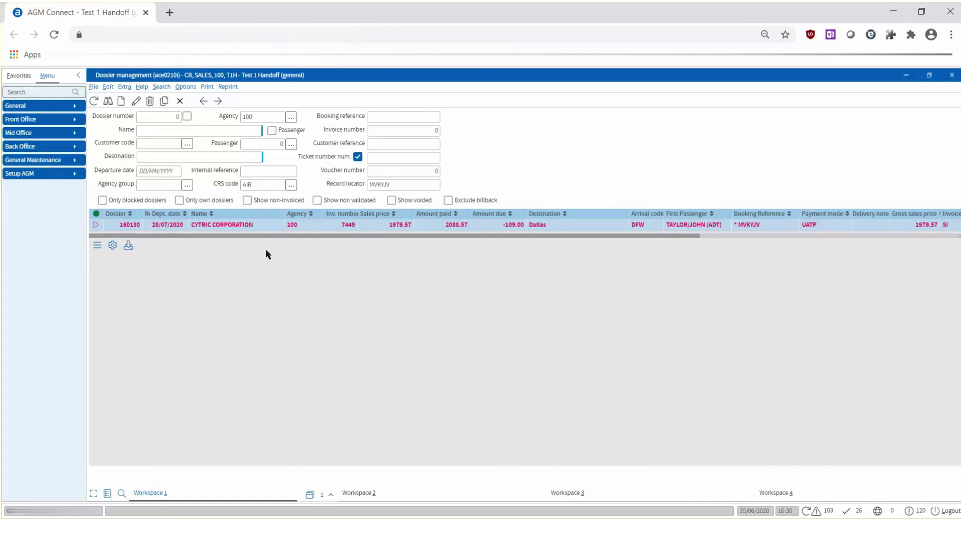
double_click(264, 225)
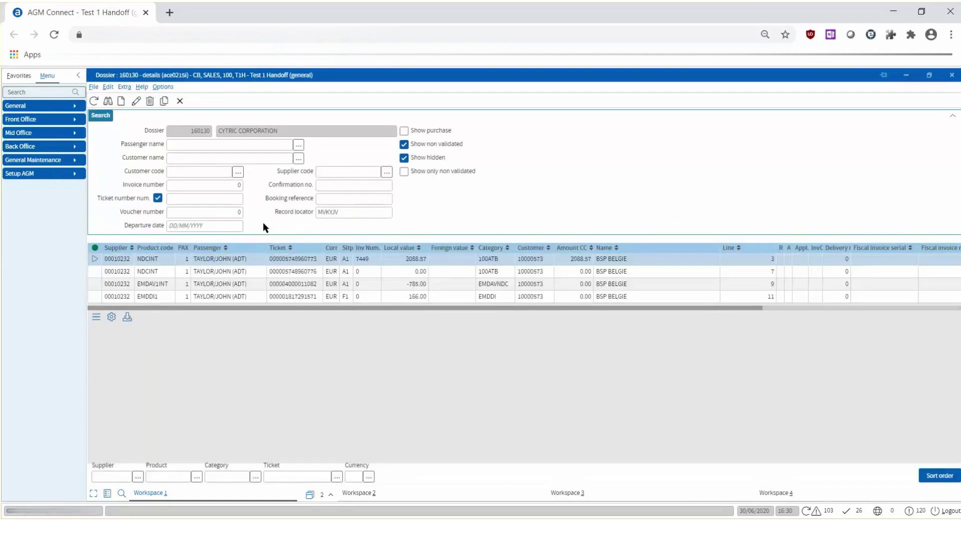
left_click(230, 274)
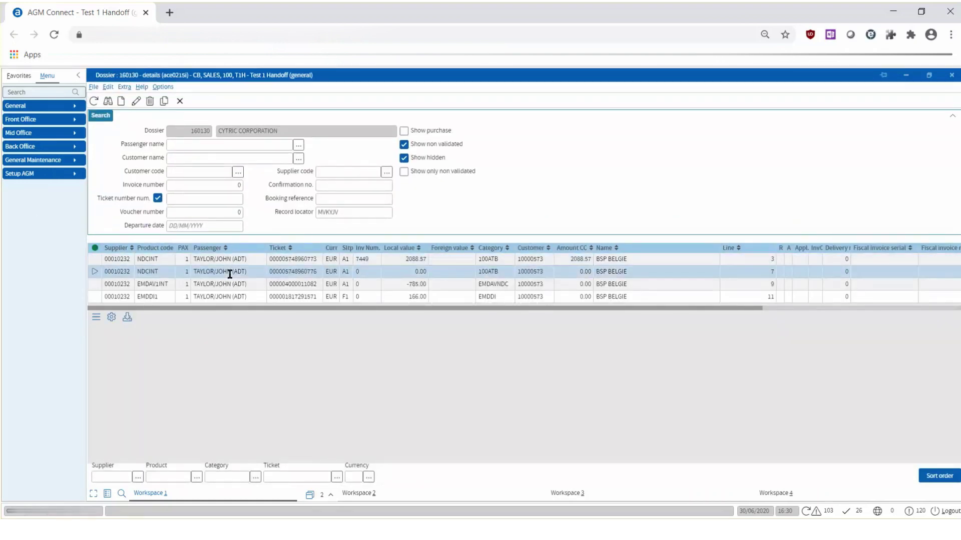
left_click(111, 103)
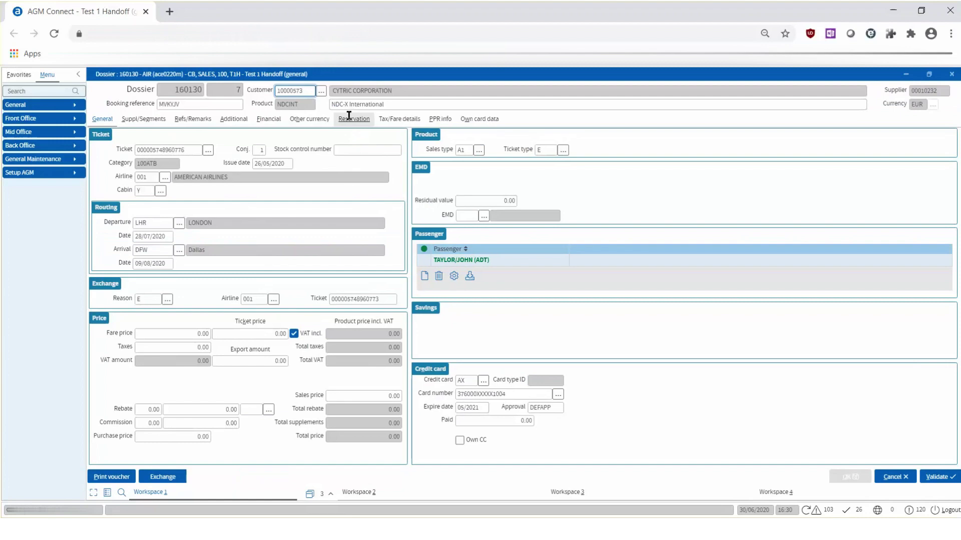
left_click(354, 119)
left_click(898, 478)
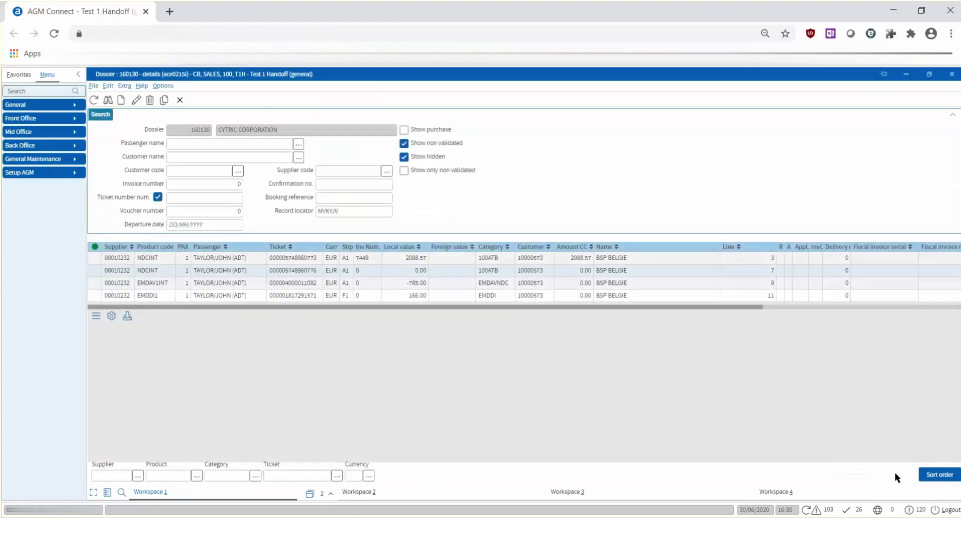
Step: Review the reservation details of the 166.00 EUR EMDDI1 penalty product
left_click(107, 99)
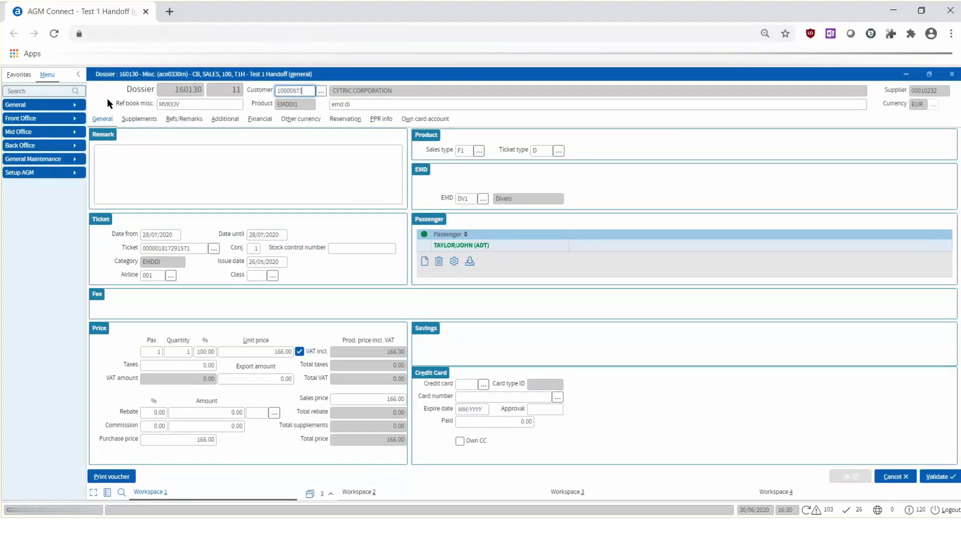
left_click(350, 119)
left_click(895, 476)
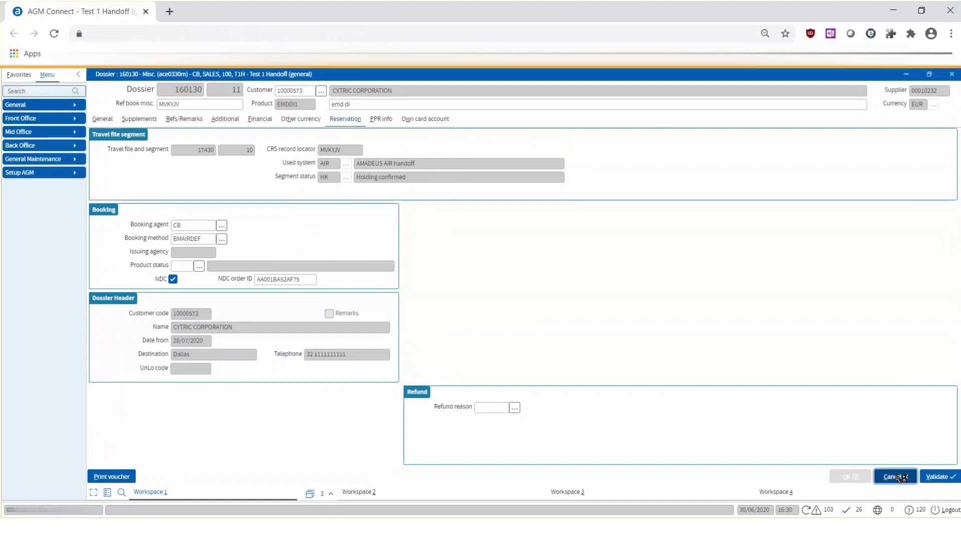
Step: Print the dossier's exchange invoice of -279.00 EUR from its financial documents as a PDF
left_click(156, 86)
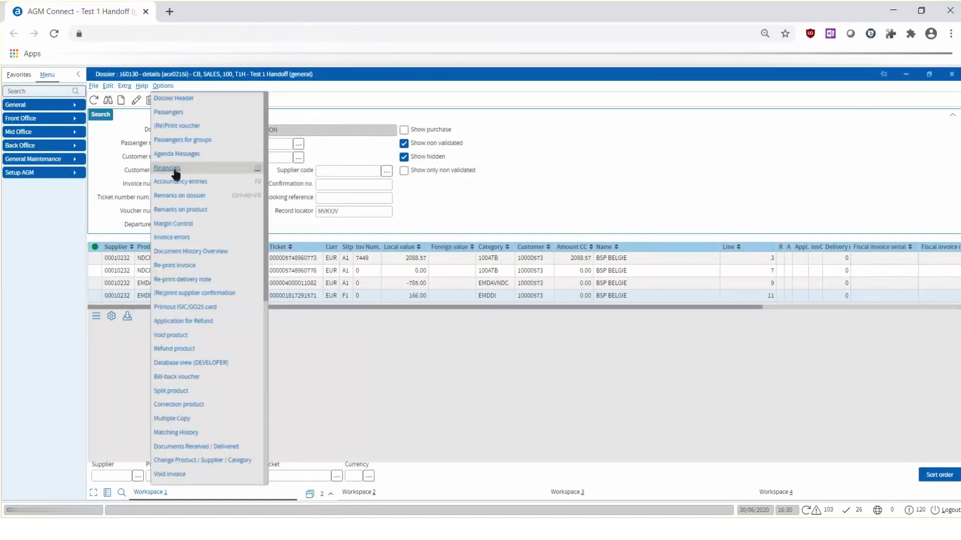
left_click(174, 171)
left_click(136, 131)
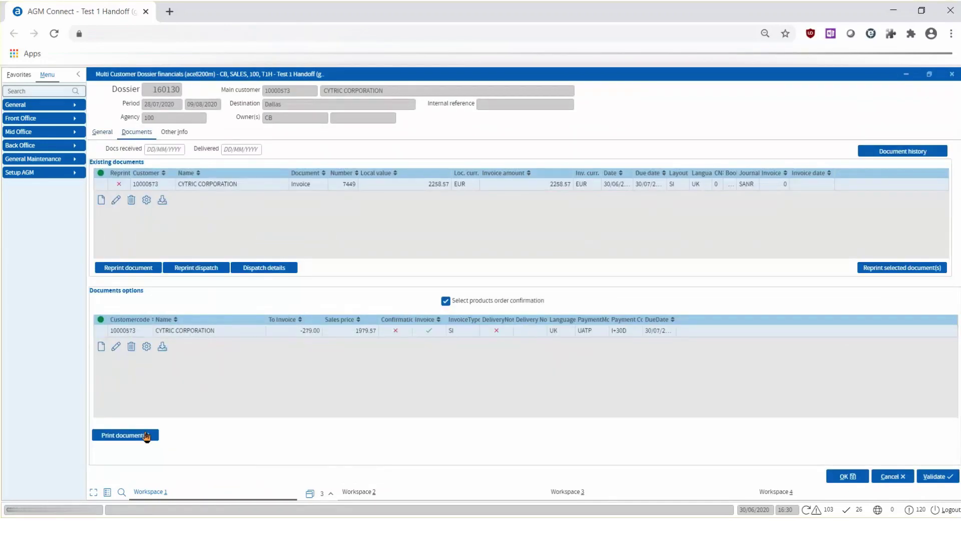
left_click(146, 437)
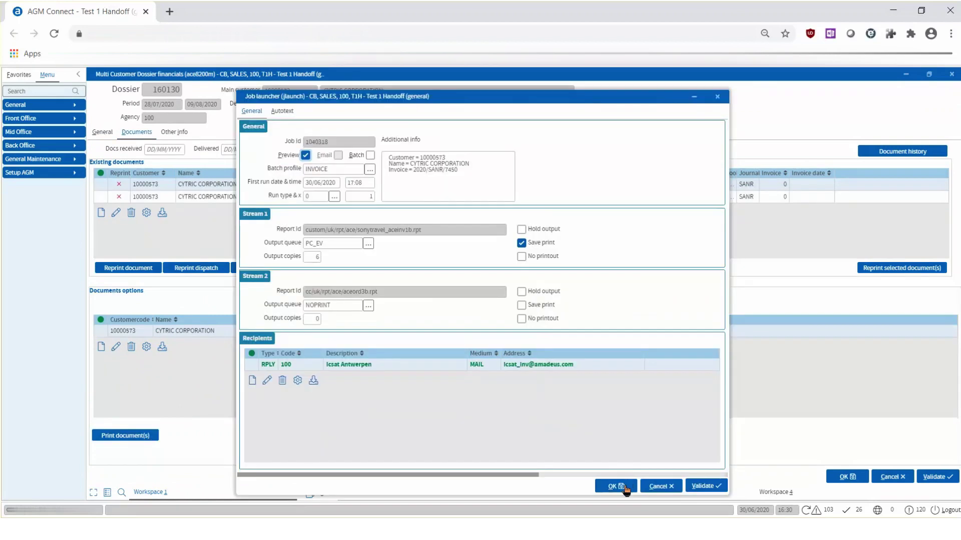
left_click(617, 487)
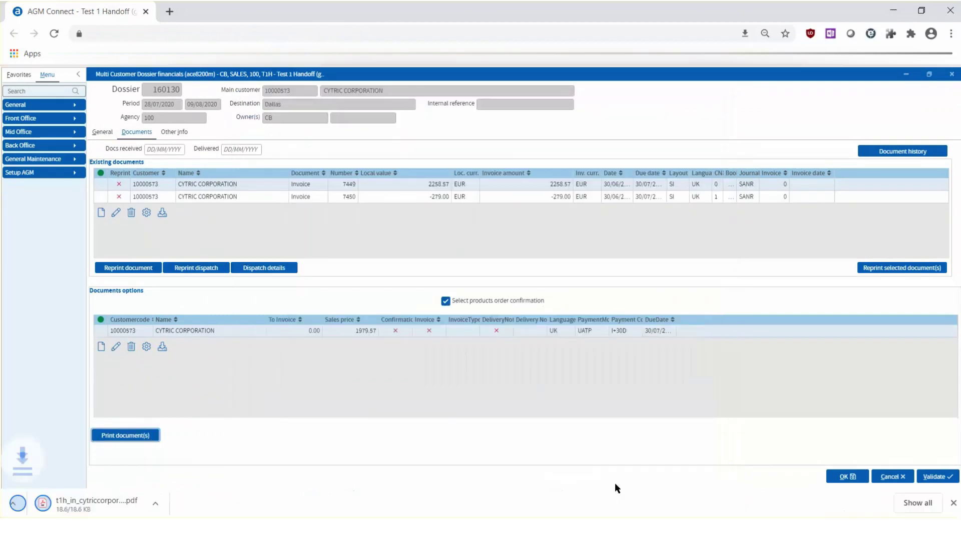